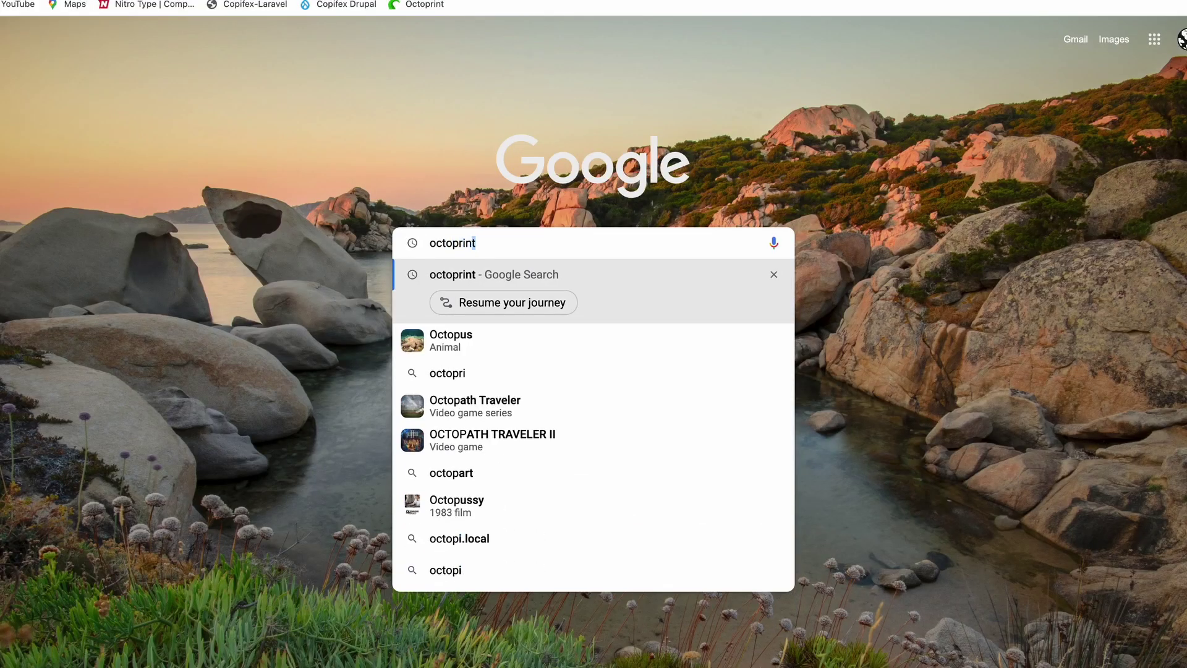
Step: Search Google for 'octoprint', open octoprint.org, and scroll down to the Raspberry Pi Imager download buttons
{"action": "key", "text": "Return"}
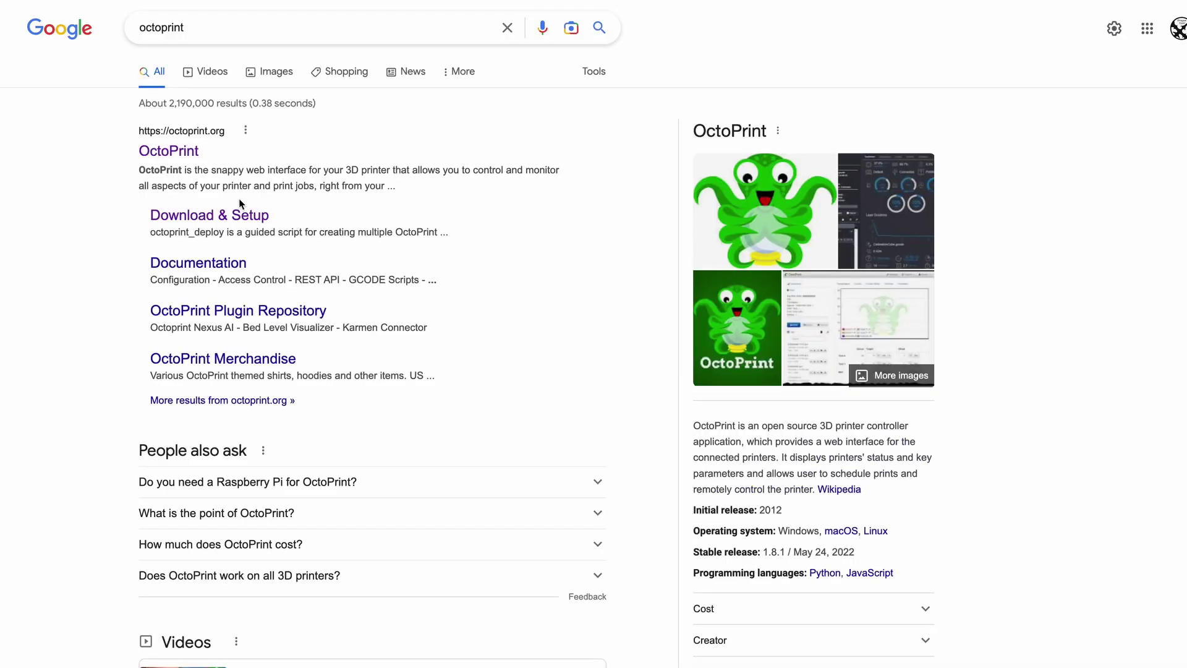
{"action": "left_click", "coordinate": [179, 154]}
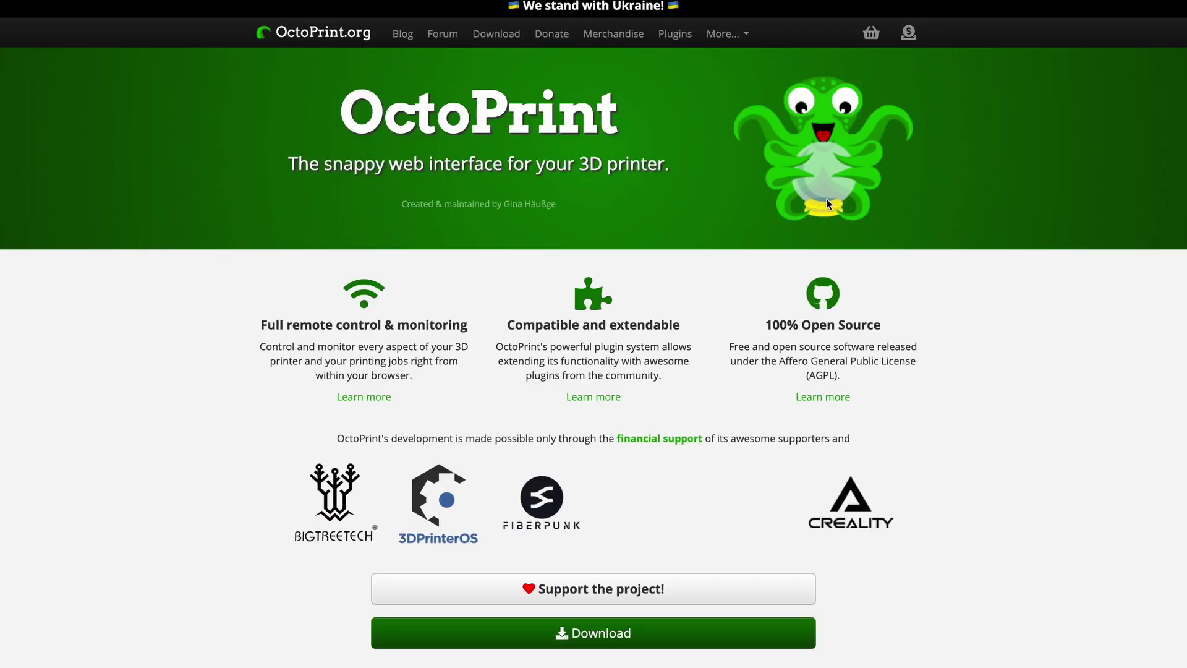
{"action": "scroll", "coordinate": [1100, 418], "scroll_direction": "down", "scroll_amount": 5}
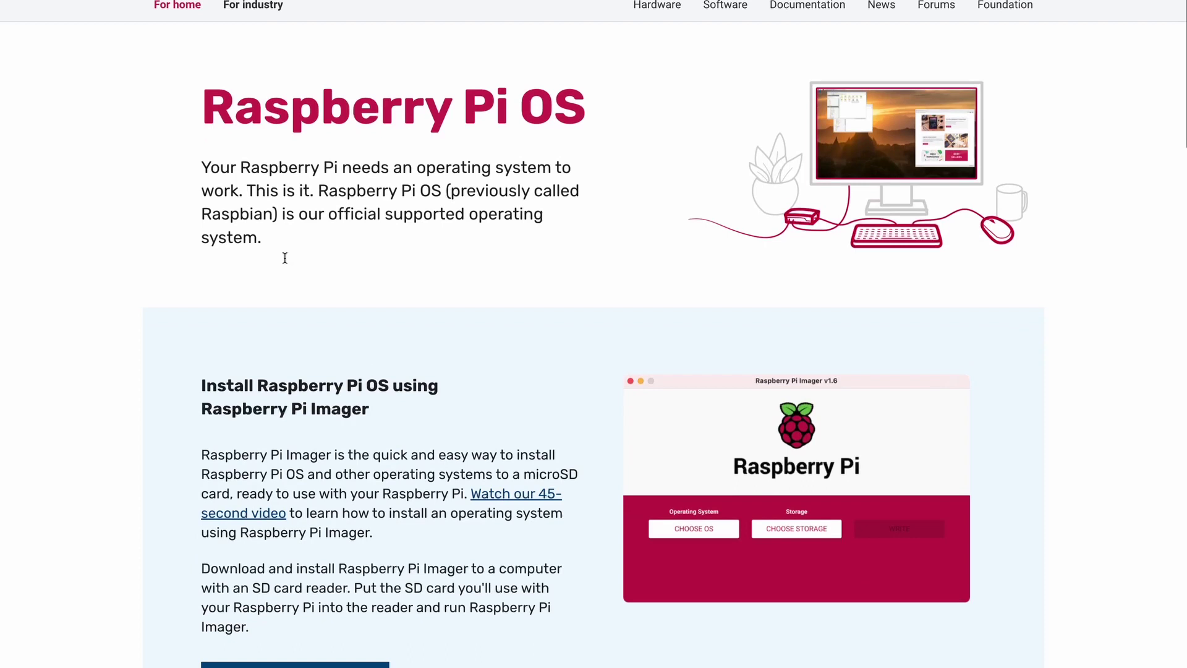
{"action": "scroll", "coordinate": [284, 257], "scroll_direction": "down", "scroll_amount": 5}
Step: Download Raspberry Pi Imager for macOS and install it into Applications
{"action": "left_click", "coordinate": [295, 347]}
{"action": "left_click", "coordinate": [164, 597]}
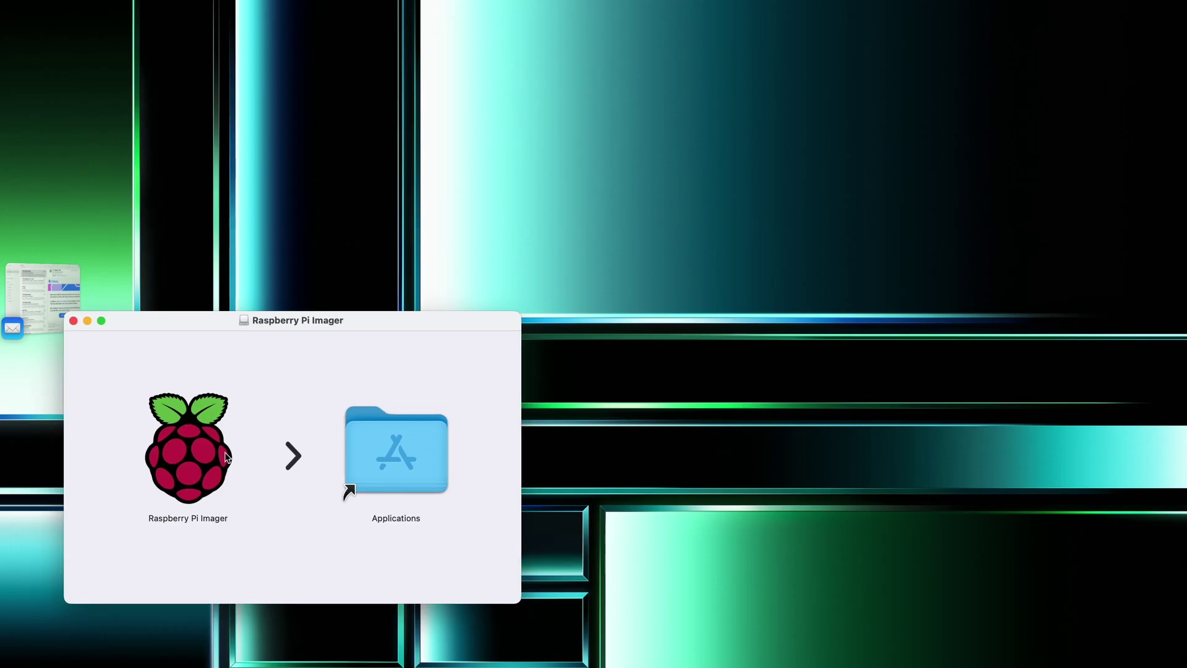
{"action": "left_click_drag", "start_coordinate": [208, 458], "coordinate": [375, 448]}
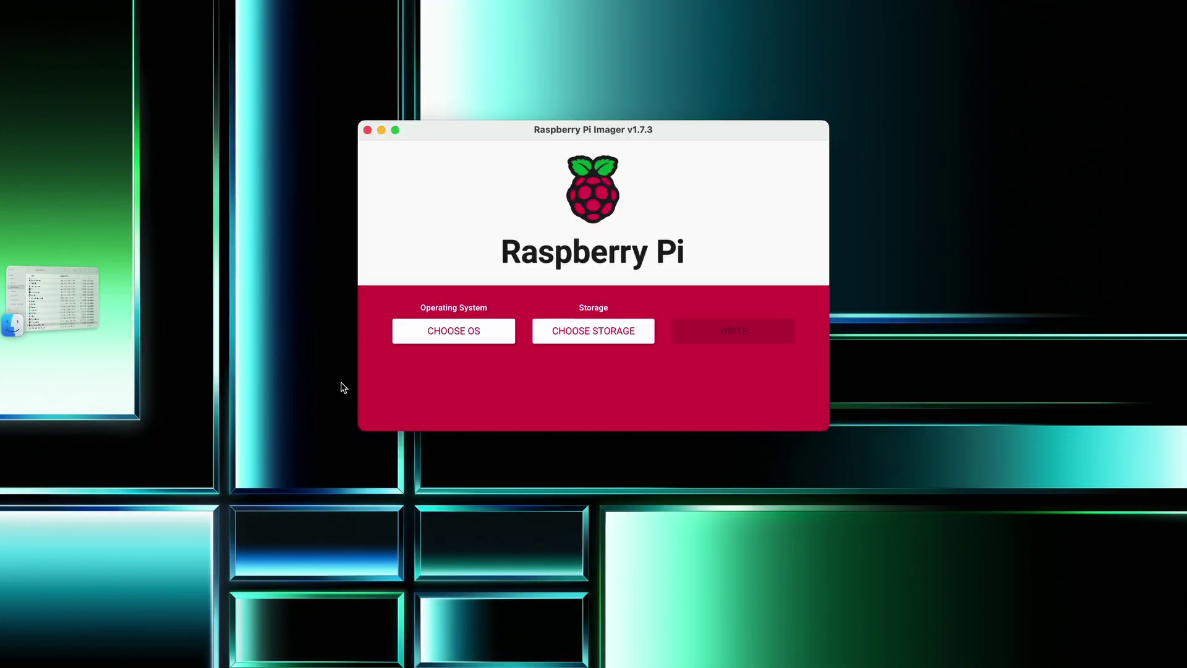
Step: Choose OctoPi under Other specific-purpose OS > 3D printing as the operating system
{"action": "left_click", "coordinate": [454, 331]}
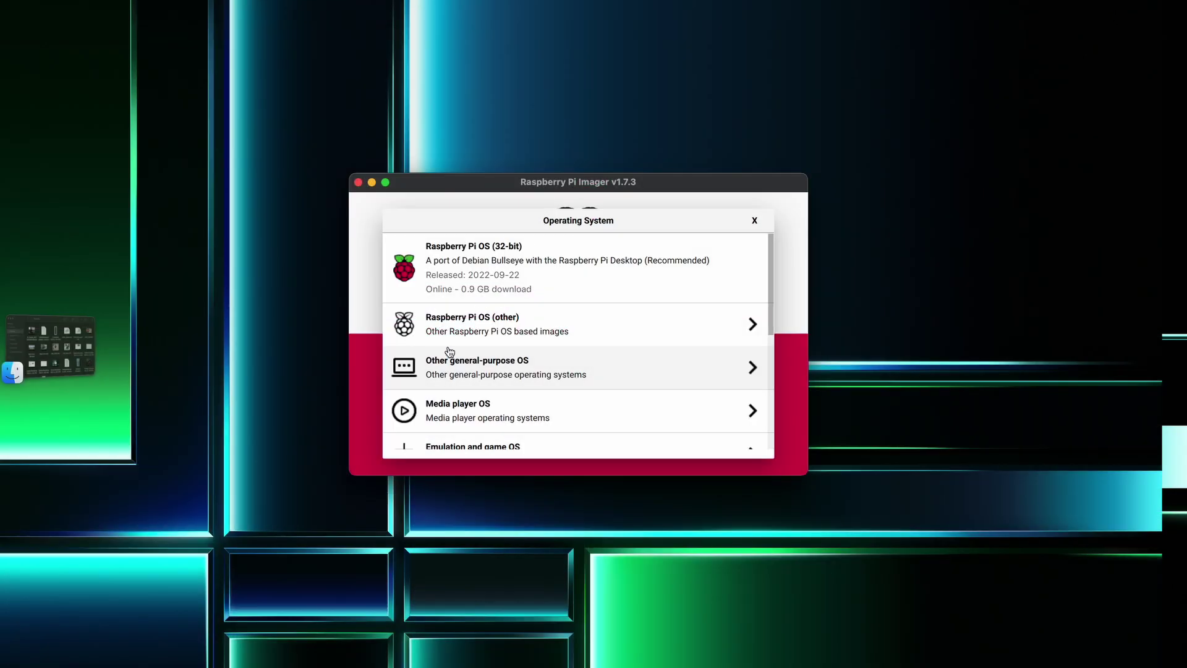
{"action": "scroll", "coordinate": [530, 326], "scroll_direction": "down", "scroll_amount": 3}
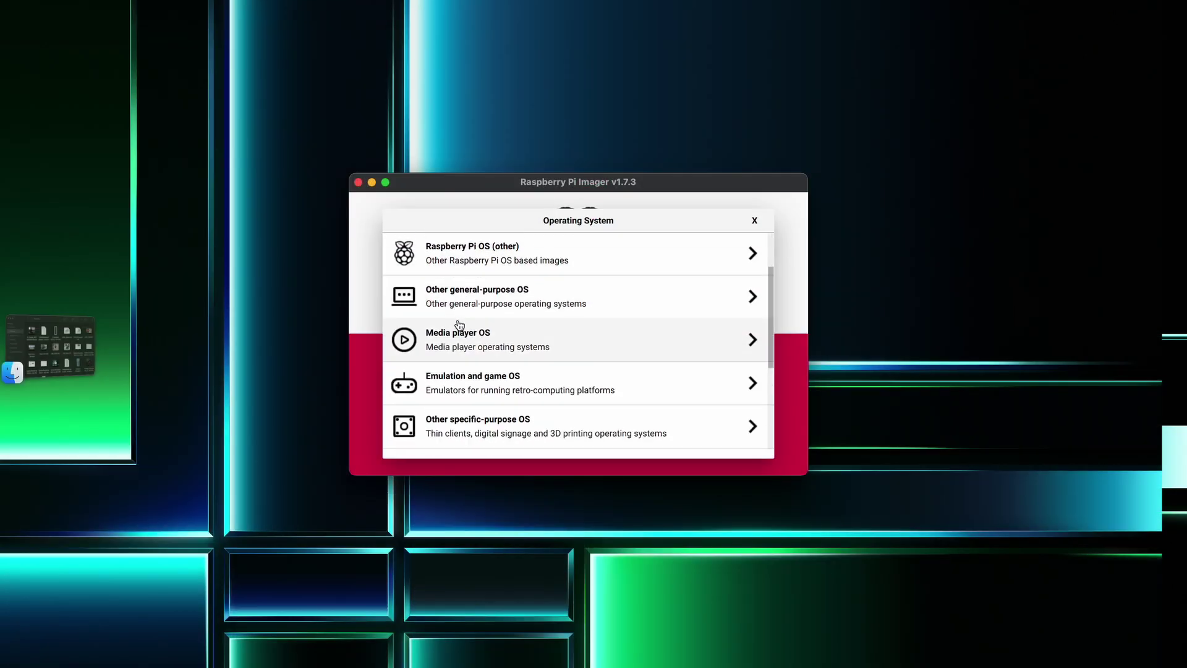
{"action": "scroll", "coordinate": [460, 325], "scroll_direction": "down", "scroll_amount": 2}
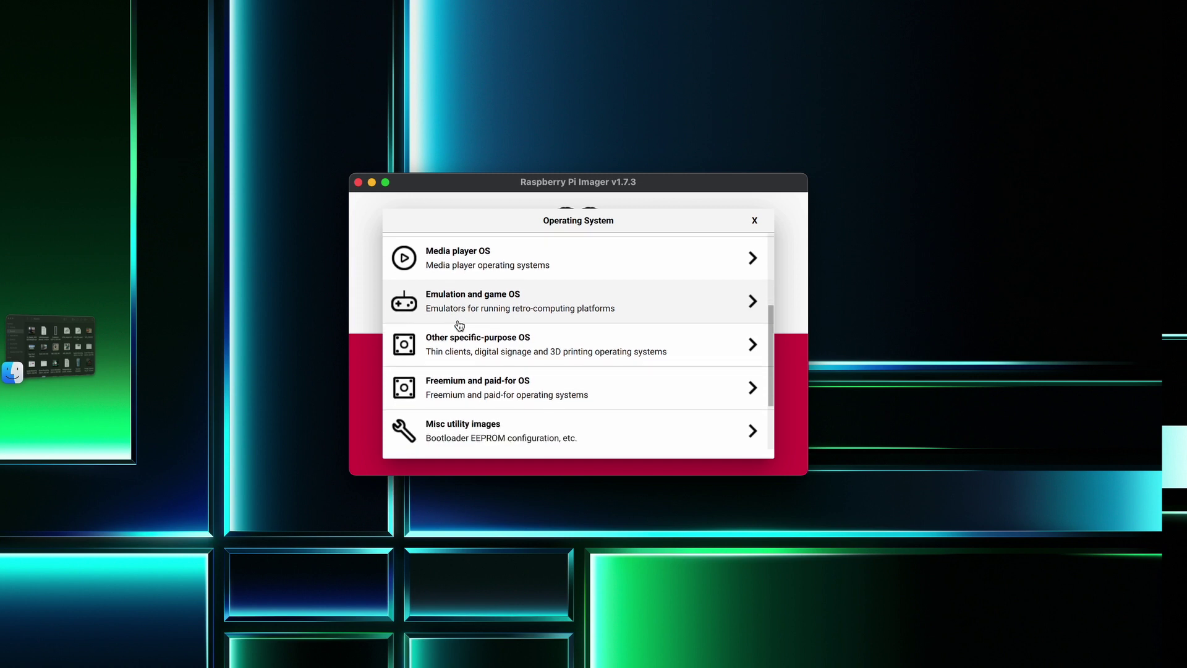
{"action": "left_click", "coordinate": [489, 356]}
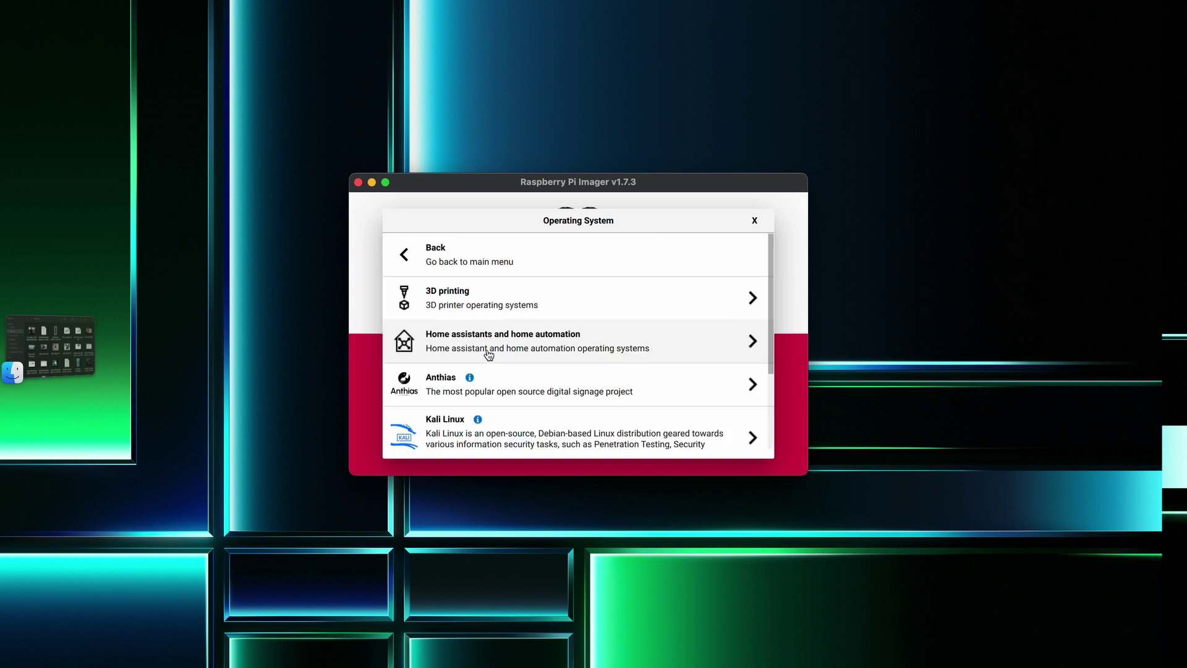
{"action": "left_click", "coordinate": [467, 298]}
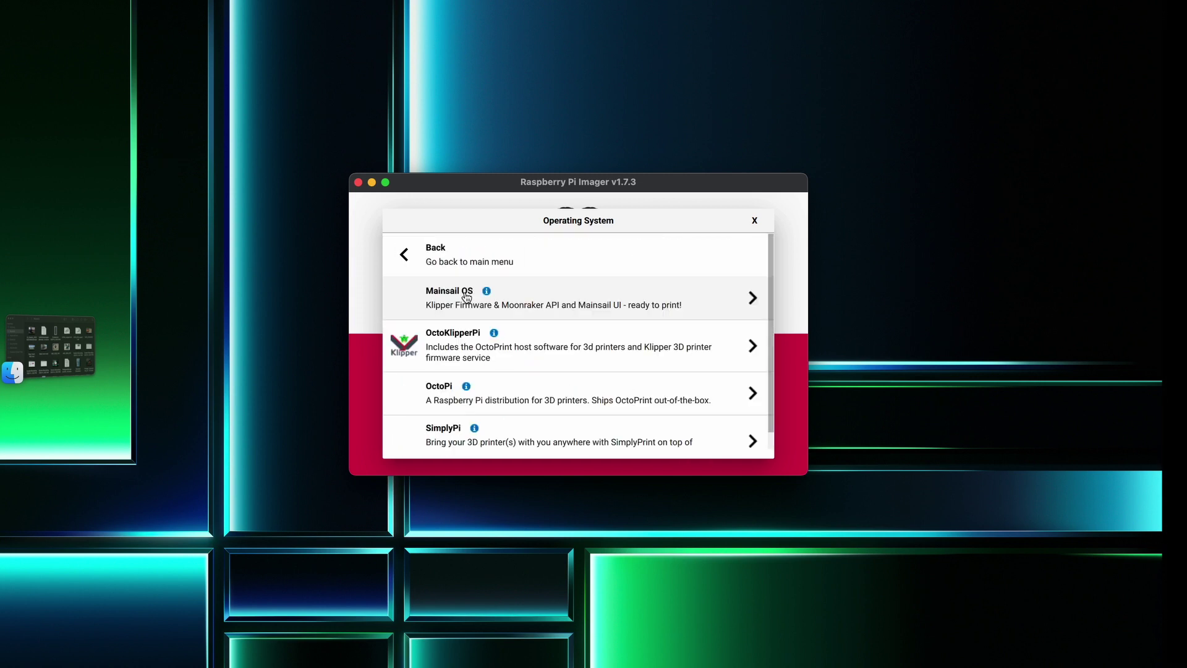
{"action": "scroll", "coordinate": [467, 347], "scroll_direction": "down", "scroll_amount": 1}
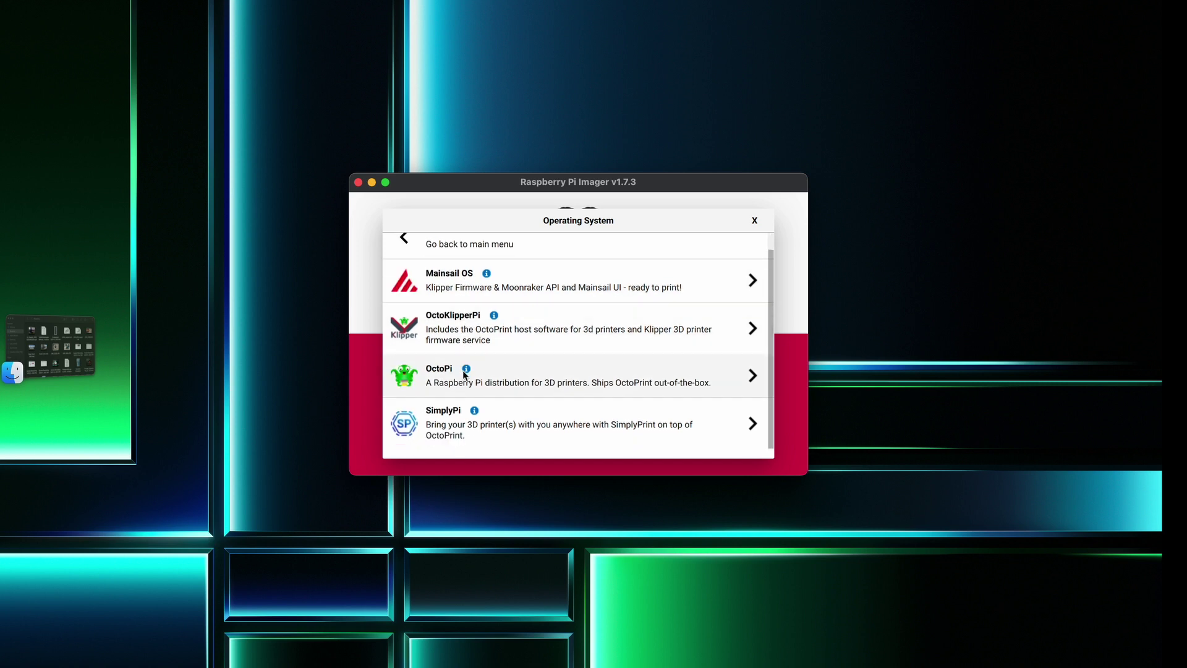
{"action": "left_click", "coordinate": [487, 385]}
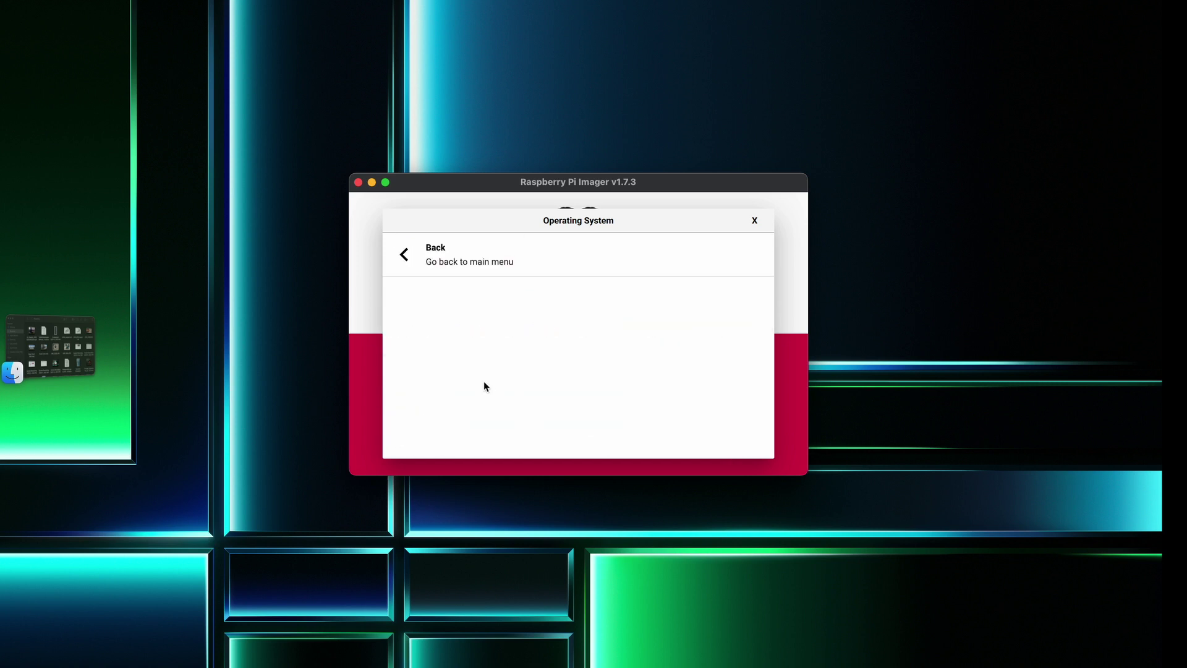
Step: Pick OctoPi (stable), target the Apple SDXC card reader, and open advanced options with Cmd+Shift+X
{"action": "left_click", "coordinate": [462, 334]}
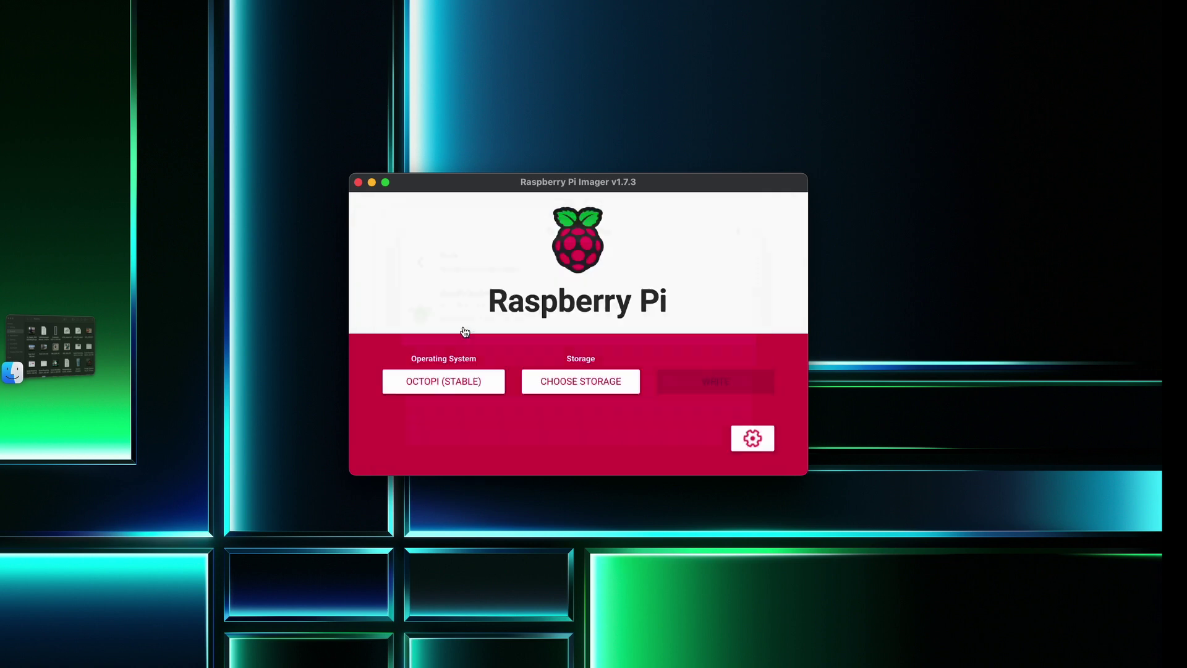
{"action": "left_click", "coordinate": [573, 383]}
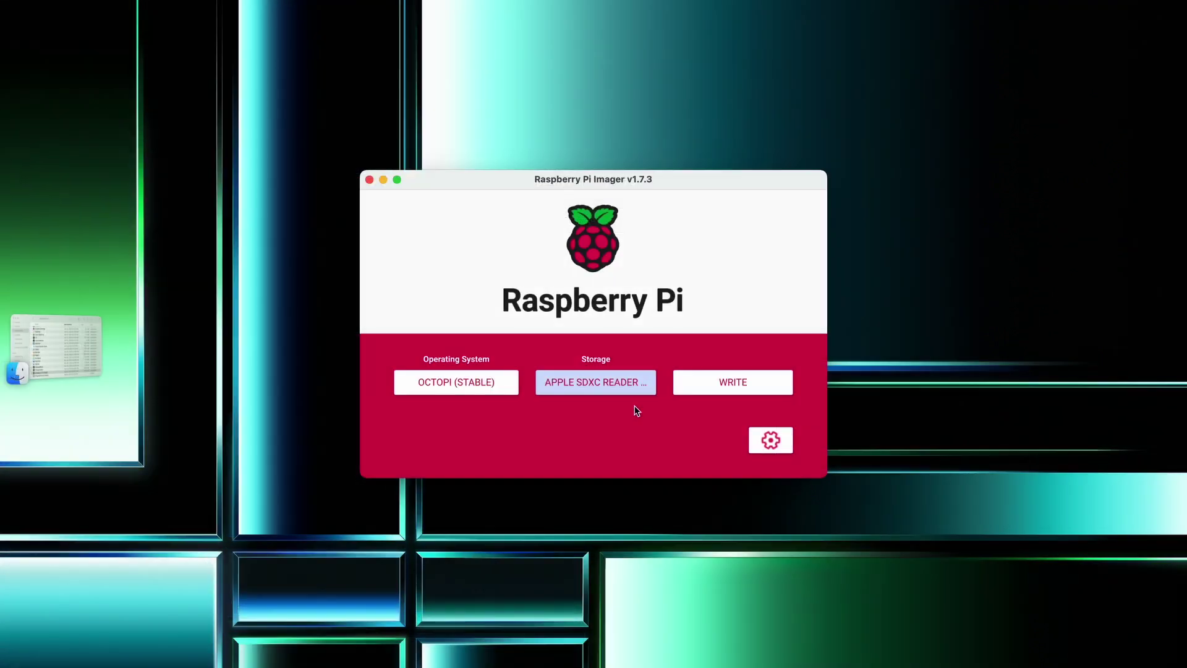
{"action": "key", "text": "ctrl+shift+x"}
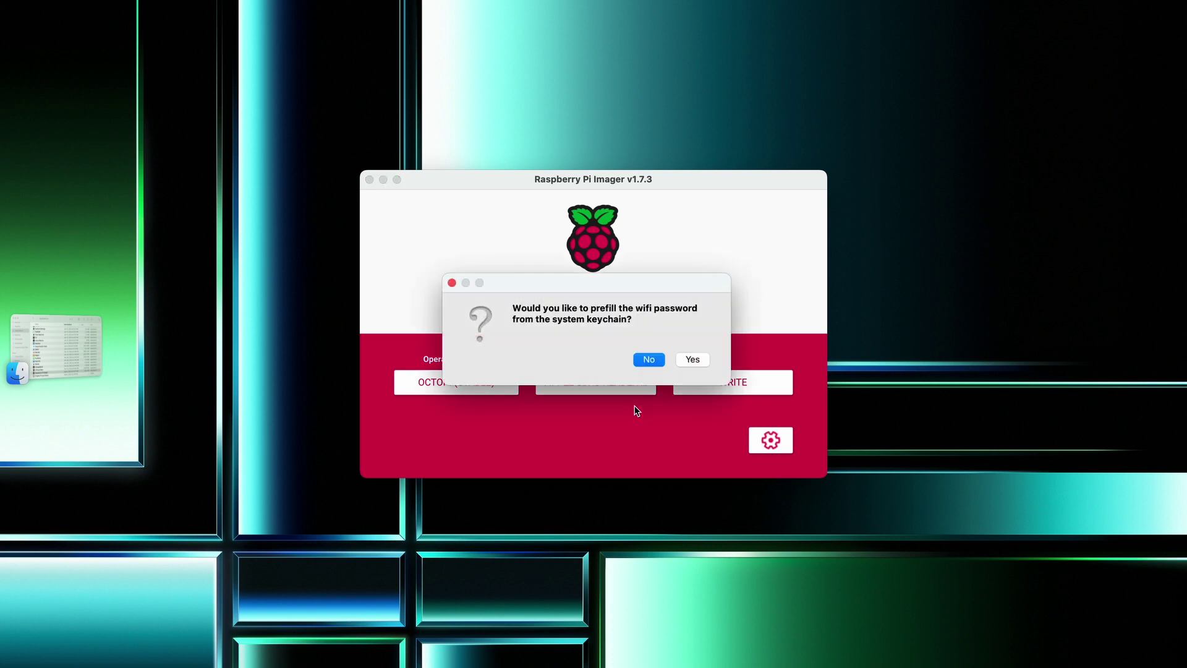
Step: Decline prefilling the Wi-Fi password from the keychain and review the advanced options
{"action": "left_click", "coordinate": [649, 359]}
{"action": "scroll", "coordinate": [453, 295], "scroll_direction": "up", "scroll_amount": 2}
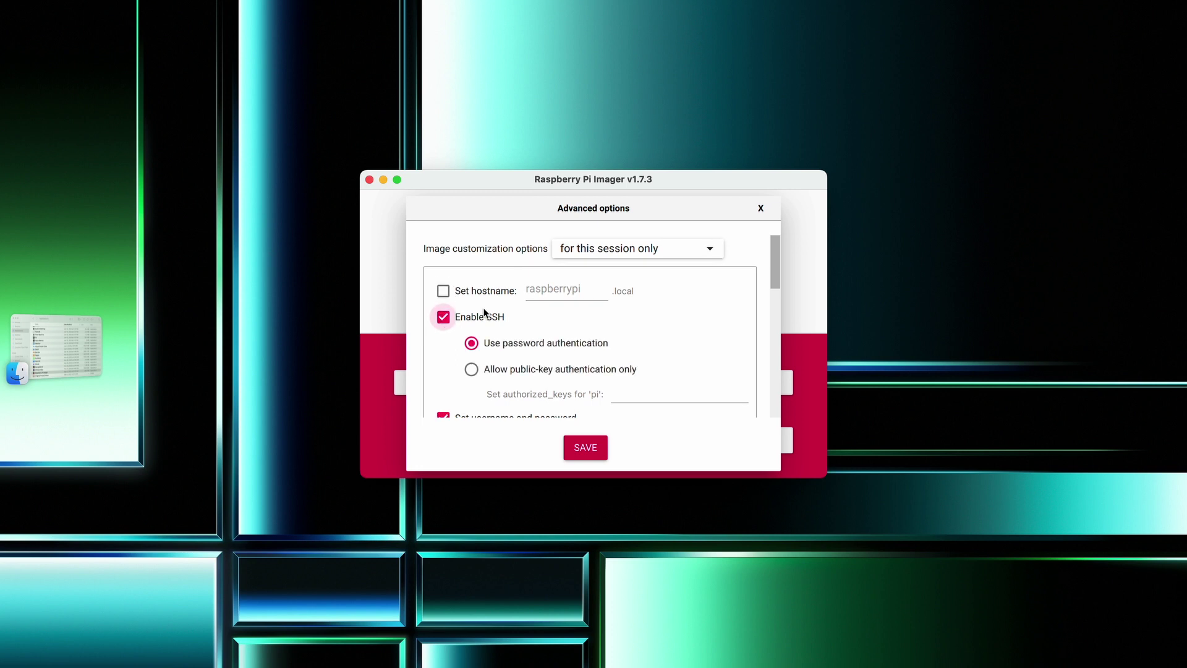
{"action": "scroll", "coordinate": [485, 313], "scroll_direction": "down", "scroll_amount": 3}
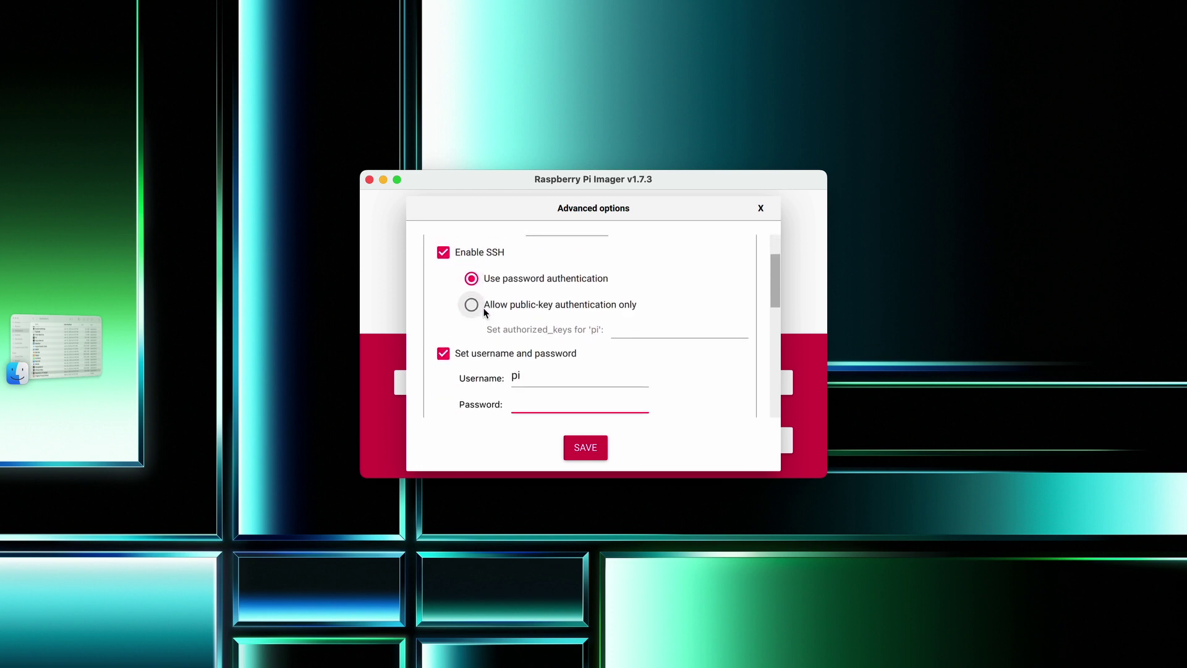
{"action": "scroll", "coordinate": [486, 312], "scroll_direction": "down", "scroll_amount": 3}
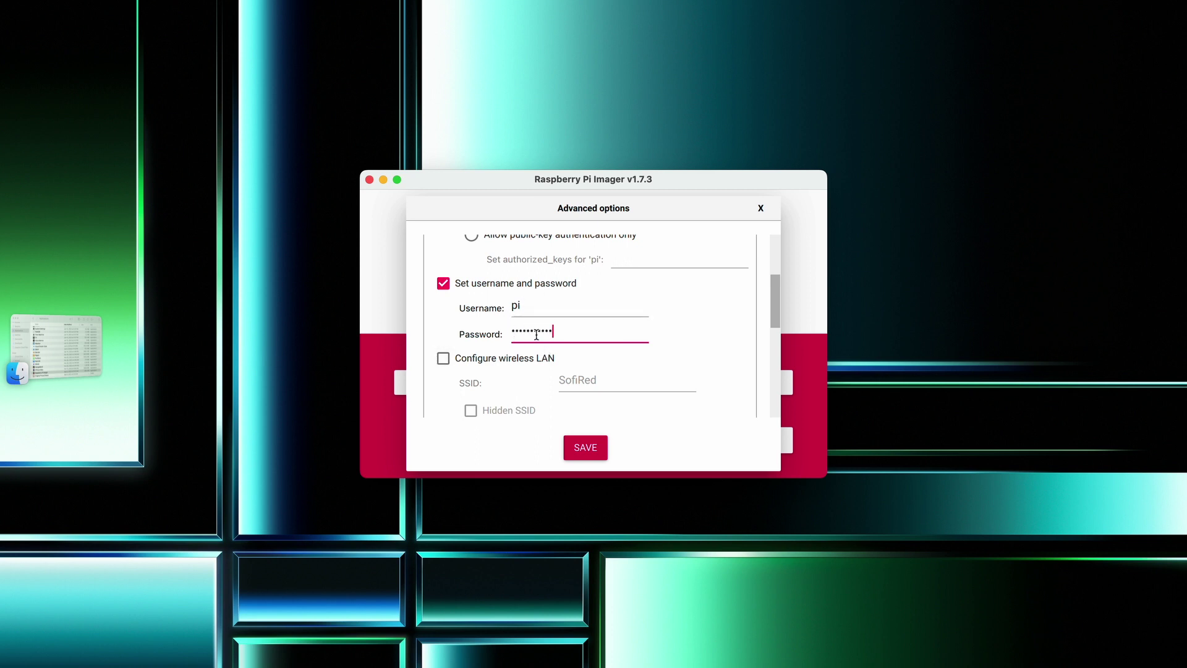
Step: Enable wireless LAN configuration with US as the wireless LAN country
{"action": "left_click", "coordinate": [443, 359]}
{"action": "scroll", "coordinate": [493, 353], "scroll_direction": "up", "scroll_amount": 2}
{"action": "scroll", "coordinate": [557, 334], "scroll_direction": "down", "scroll_amount": 1}
{"action": "scroll", "coordinate": [549, 319], "scroll_direction": "down", "scroll_amount": 5}
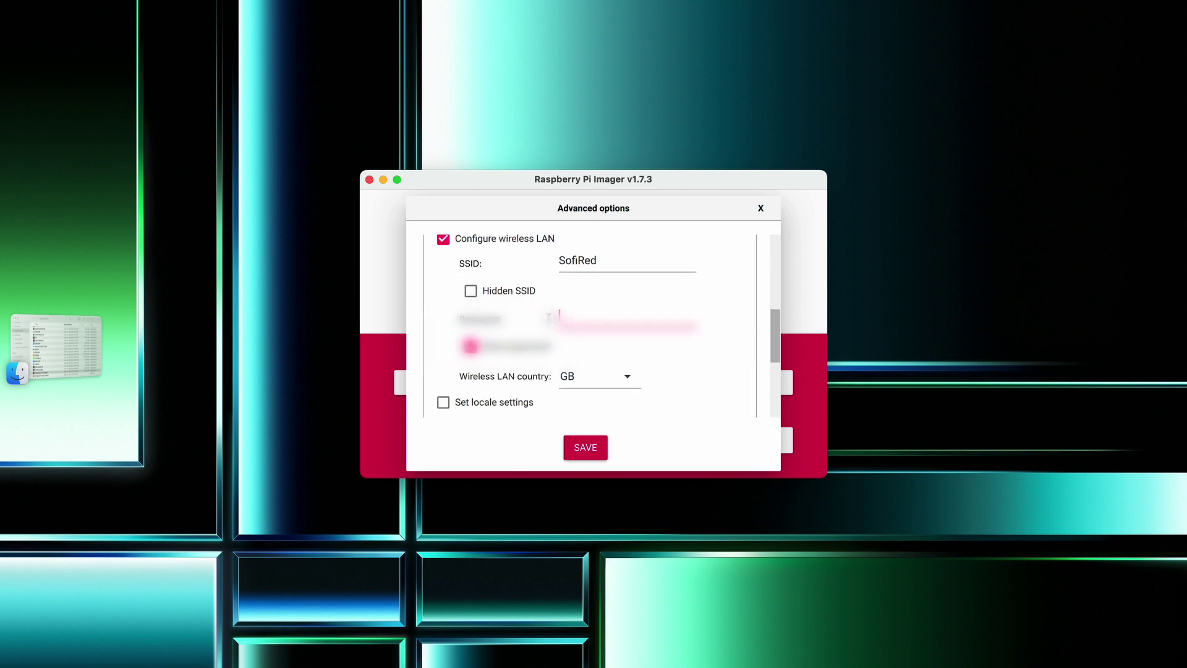
{"action": "scroll", "coordinate": [599, 323], "scroll_direction": "up", "scroll_amount": 2}
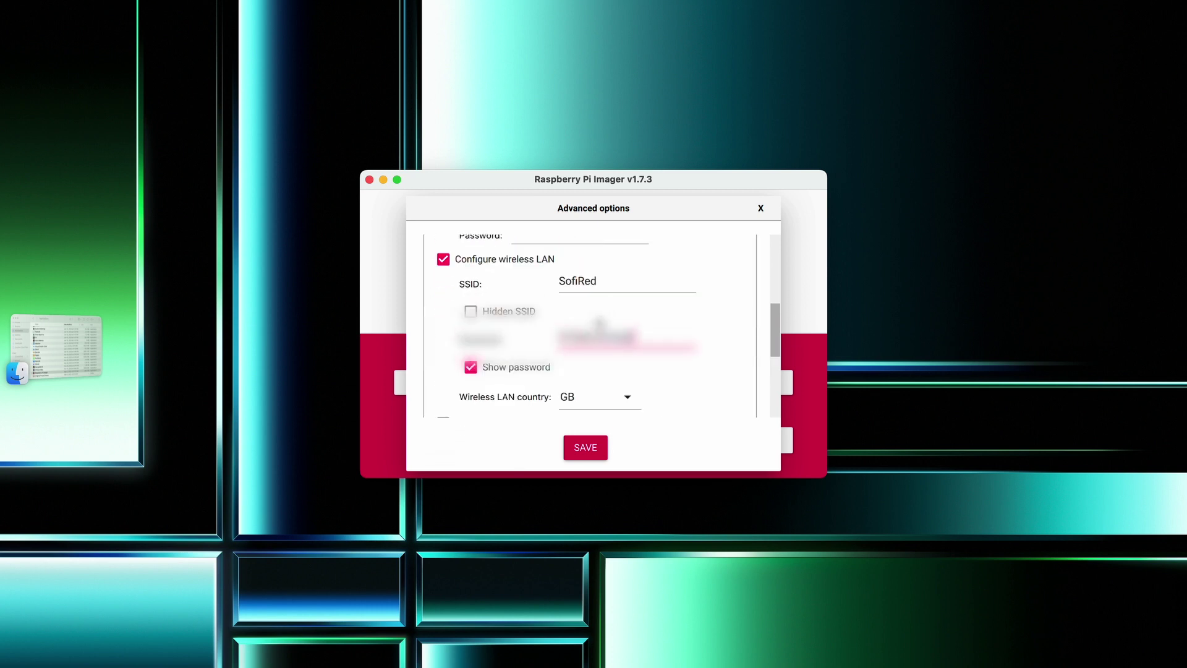
{"action": "left_click", "coordinate": [627, 397]}
{"action": "scroll", "coordinate": [593, 371], "scroll_direction": "down", "scroll_amount": 10}
{"action": "scroll", "coordinate": [593, 368], "scroll_direction": "up", "scroll_amount": 1}
{"action": "left_click", "coordinate": [592, 370]}
Step: Save the advanced options, then write OctoPi, confirming the erase and entering the admin password
{"action": "left_click", "coordinate": [585, 447]}
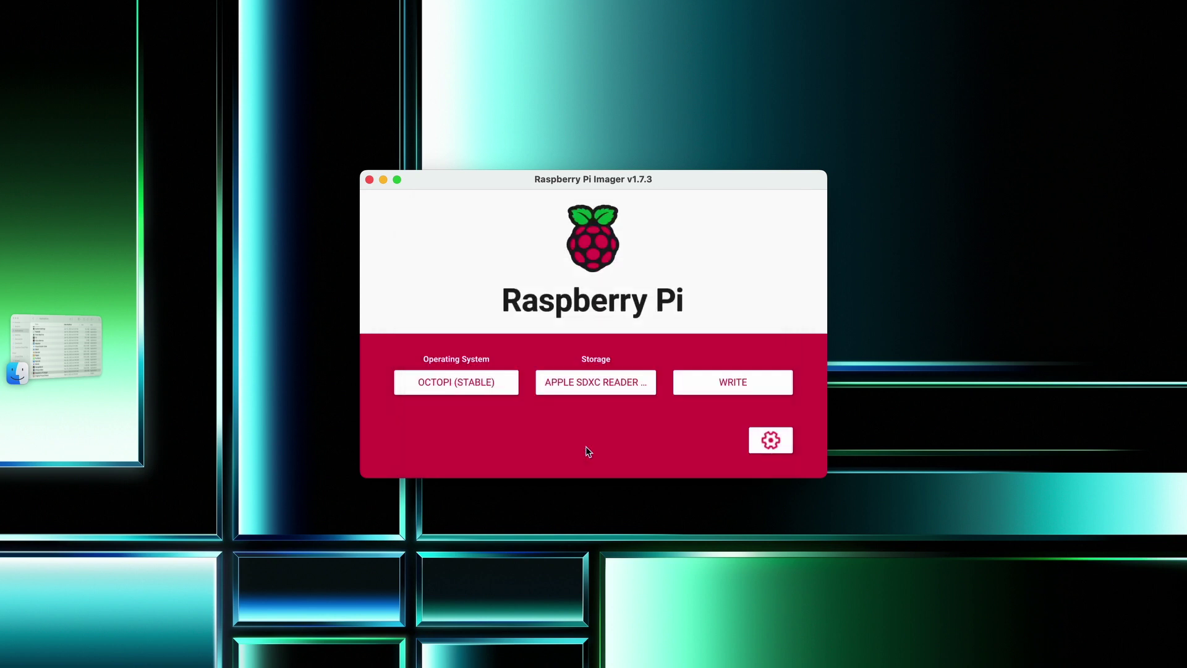
{"action": "left_click", "coordinate": [731, 382]}
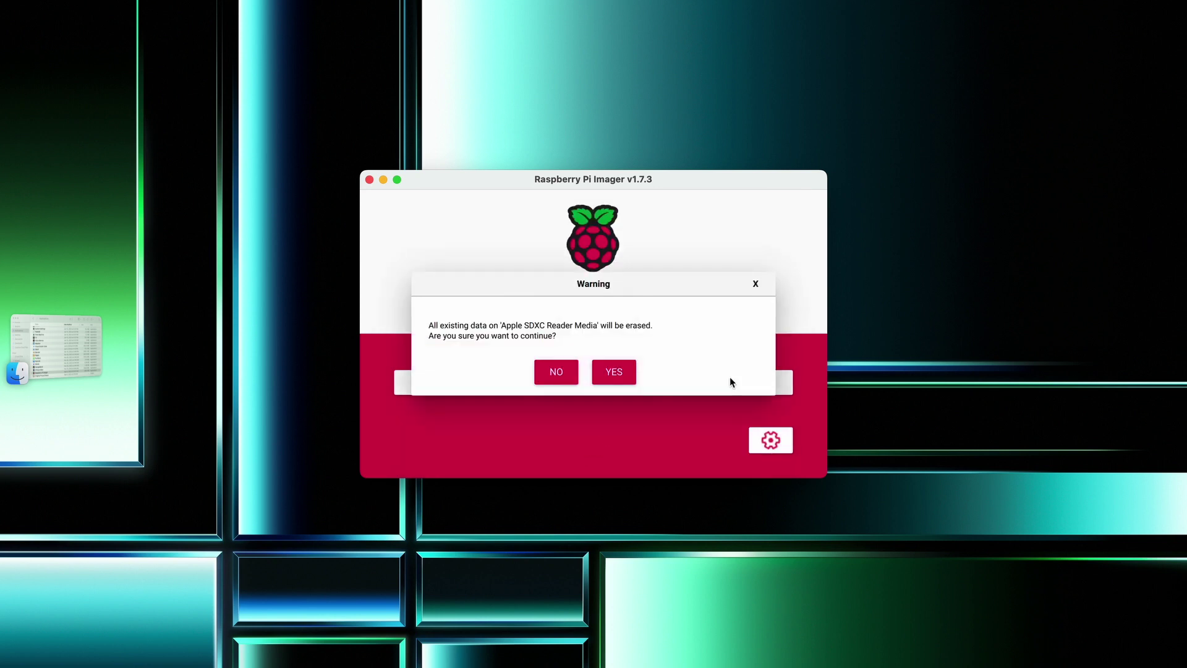
{"action": "left_click", "coordinate": [618, 374]}
{"action": "type", "text": "••••••••"}
{"action": "key", "text": "Return"}
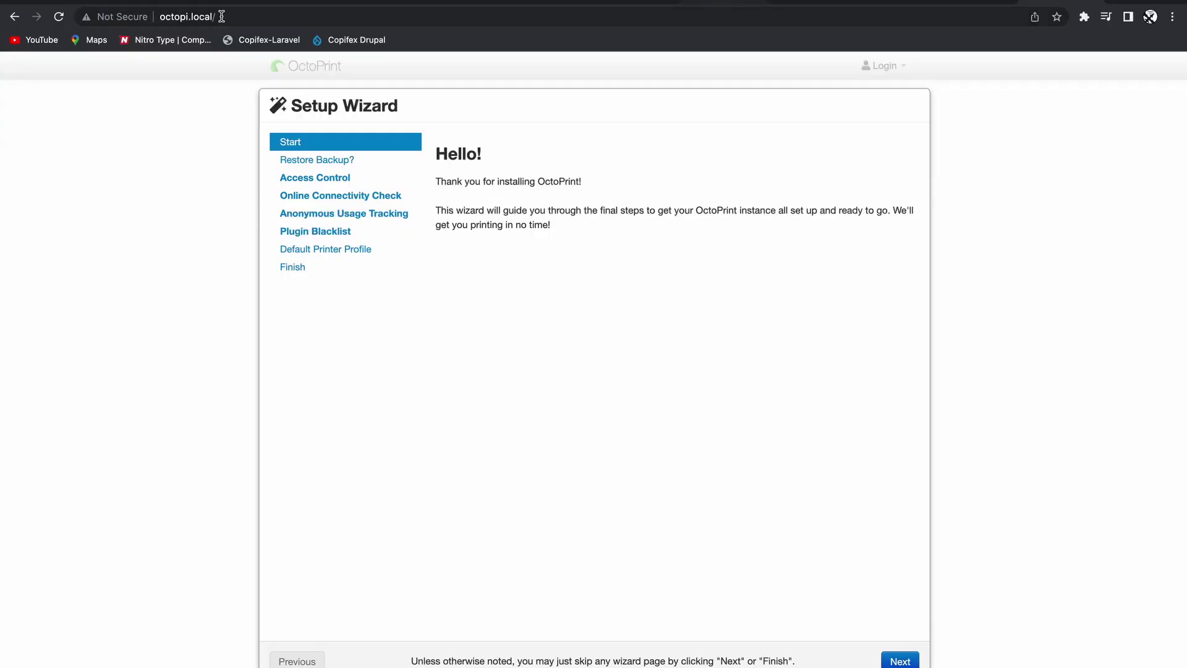
Step: Load octopi.local and step through the OctoPrint Setup Wizard pages
{"action": "left_click", "coordinate": [221, 16]}
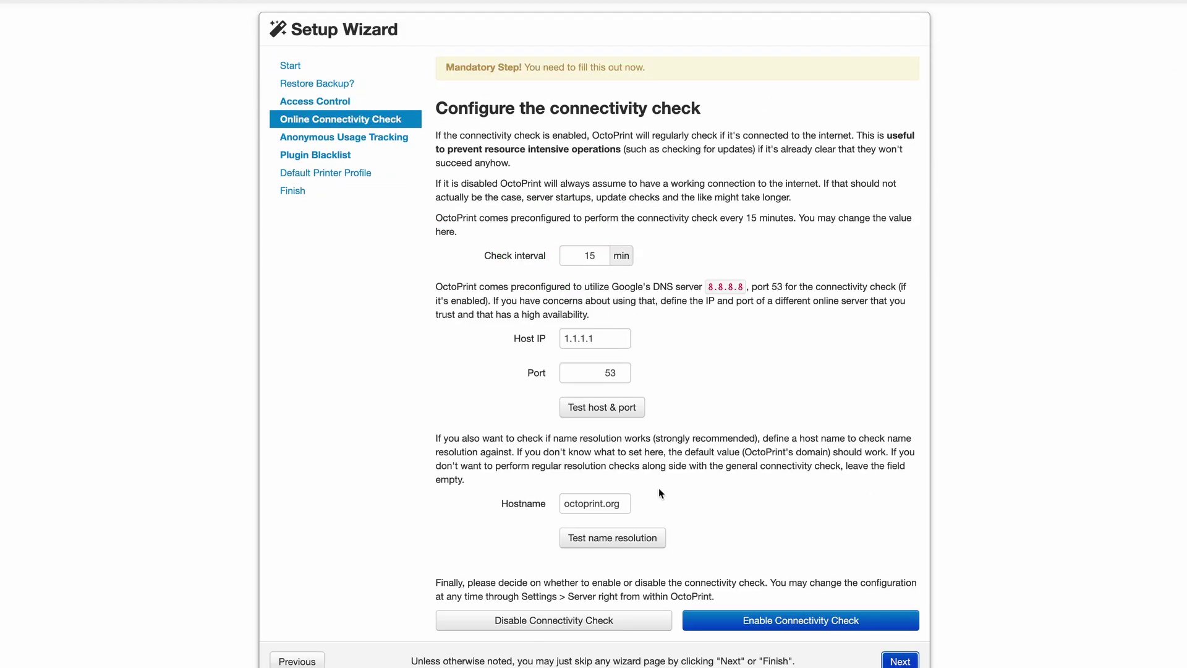
{"action": "left_click", "coordinate": [914, 662]}
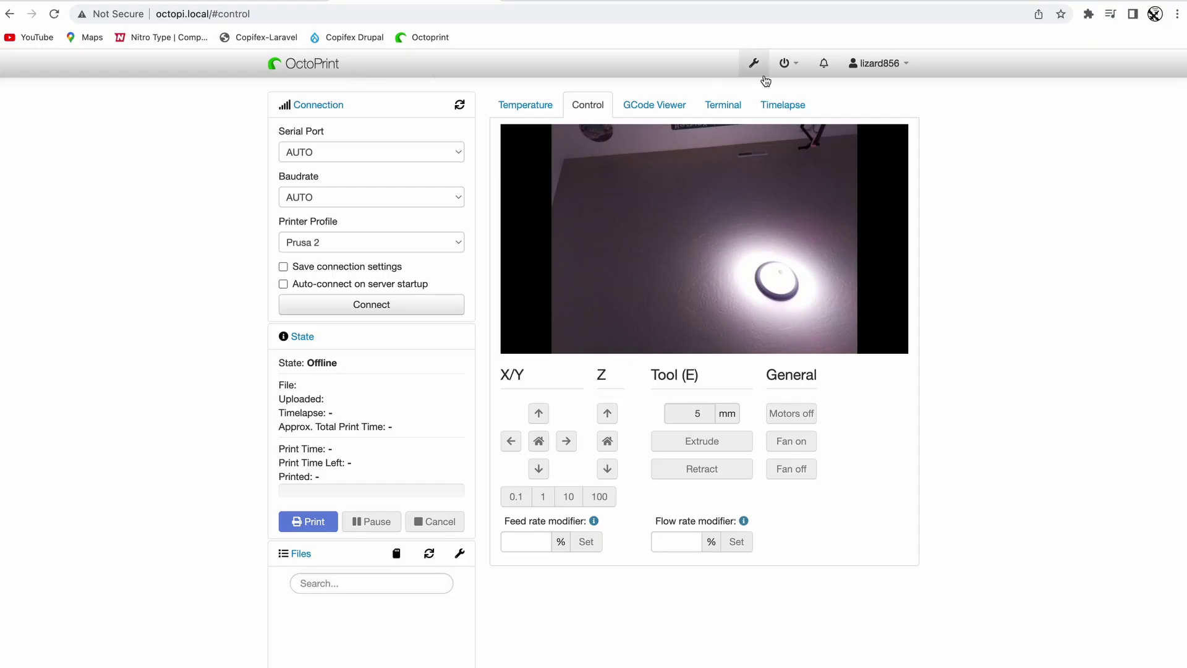
Step: Browse OctoPrint's Plugin Manager, searching plugins for 'octo' and 'lapse'
{"action": "left_click", "coordinate": [757, 66]}
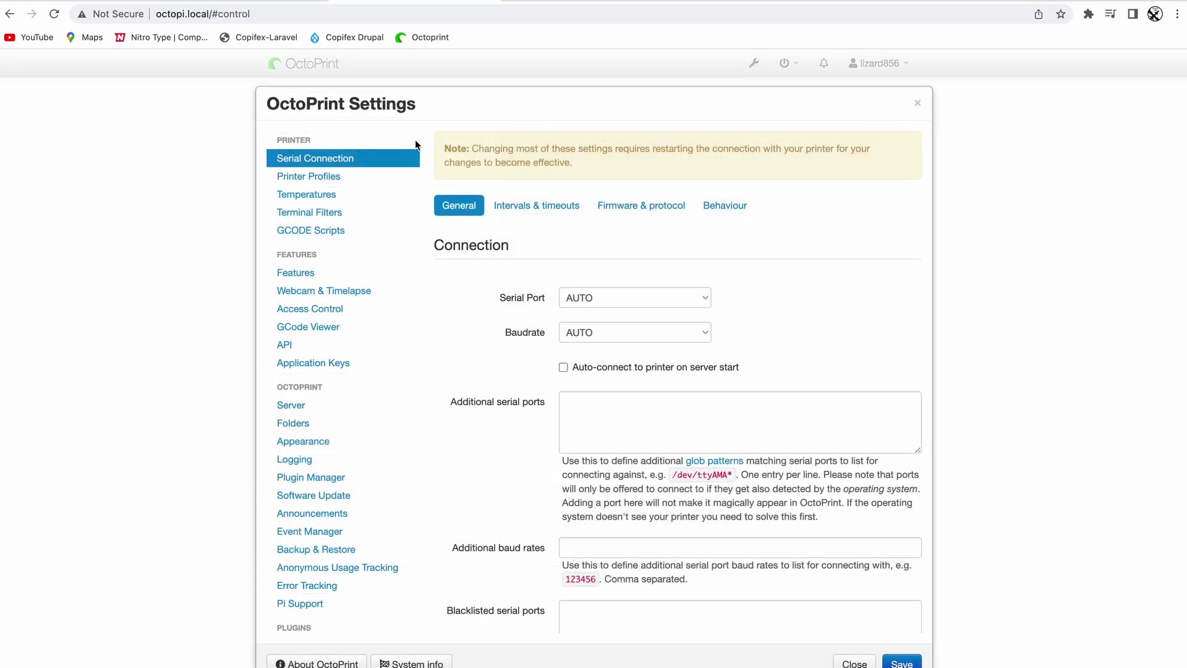
{"action": "scroll", "coordinate": [313, 268], "scroll_direction": "down", "scroll_amount": 3}
{"action": "left_click", "coordinate": [302, 404]}
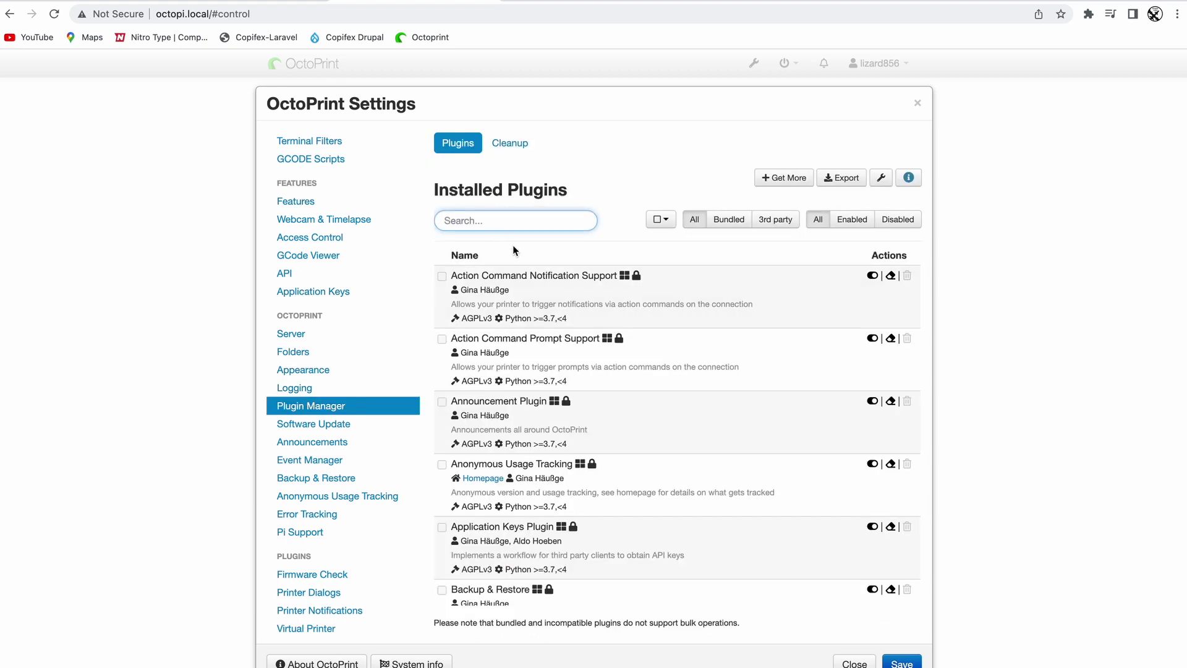
{"action": "type", "text": "octo"}
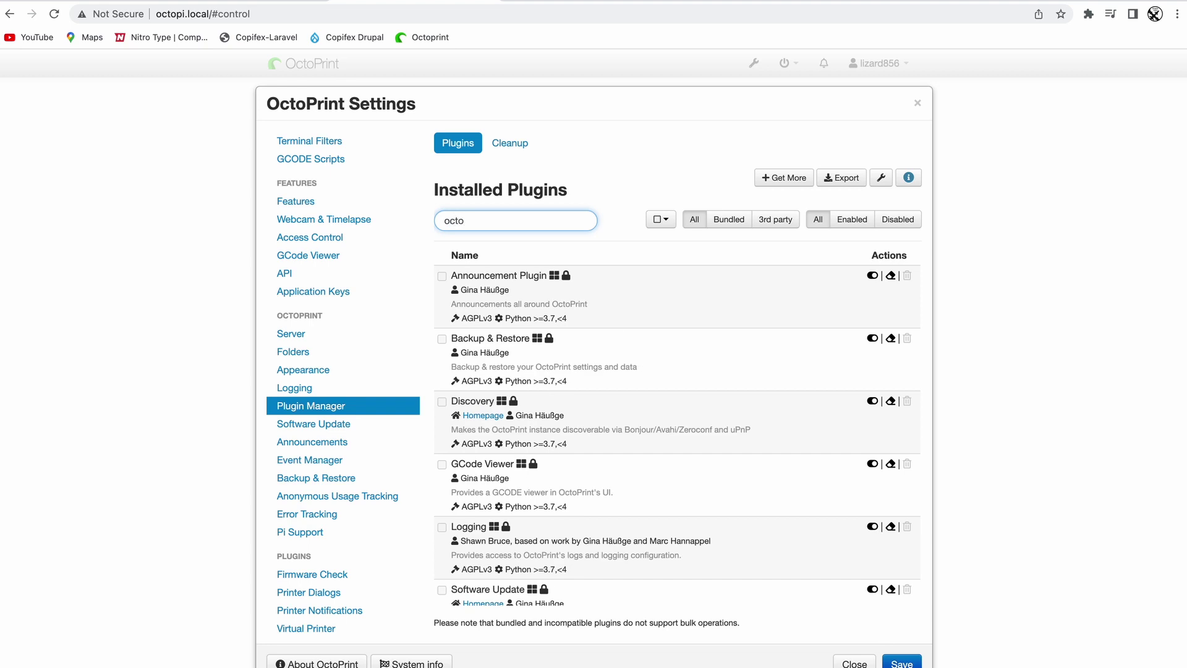
{"action": "key", "text": "BackSpace"}
{"action": "key", "text": "BackSpace"}
{"action": "key", "text": "BackSpace"}
{"action": "key", "text": "BackSpace"}
{"action": "type", "text": "lap"}
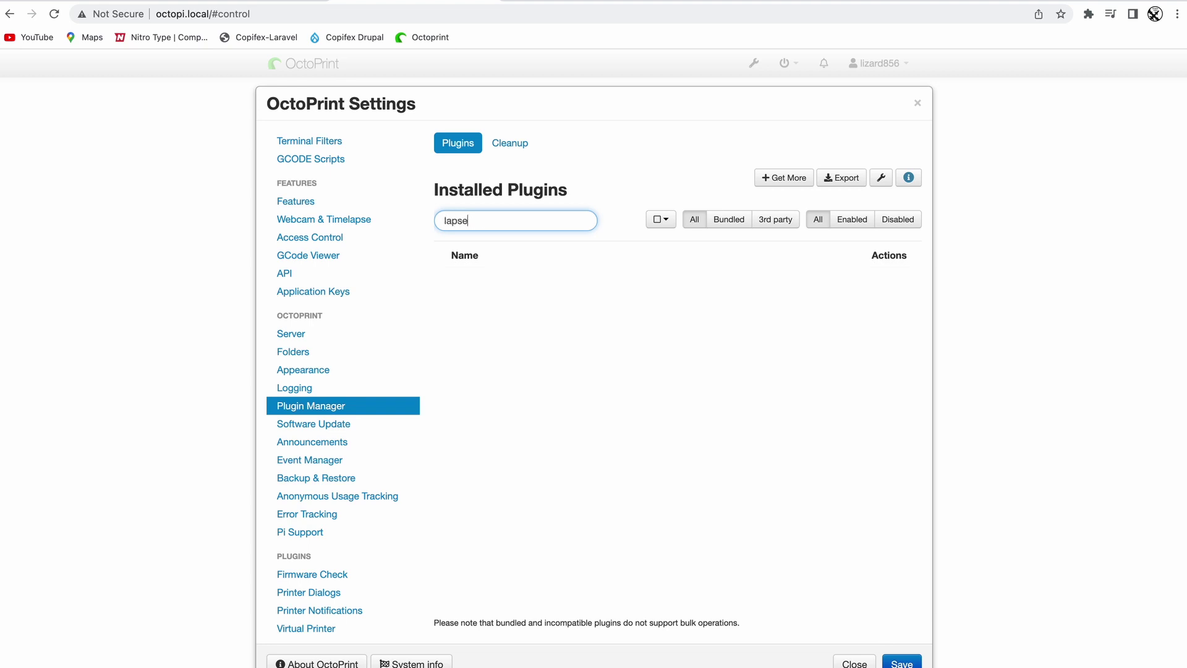
{"action": "type", "text": "se"}
{"action": "key", "text": "BackSpace"}
{"action": "key", "text": "BackSpace"}
{"action": "key", "text": "BackSpace"}
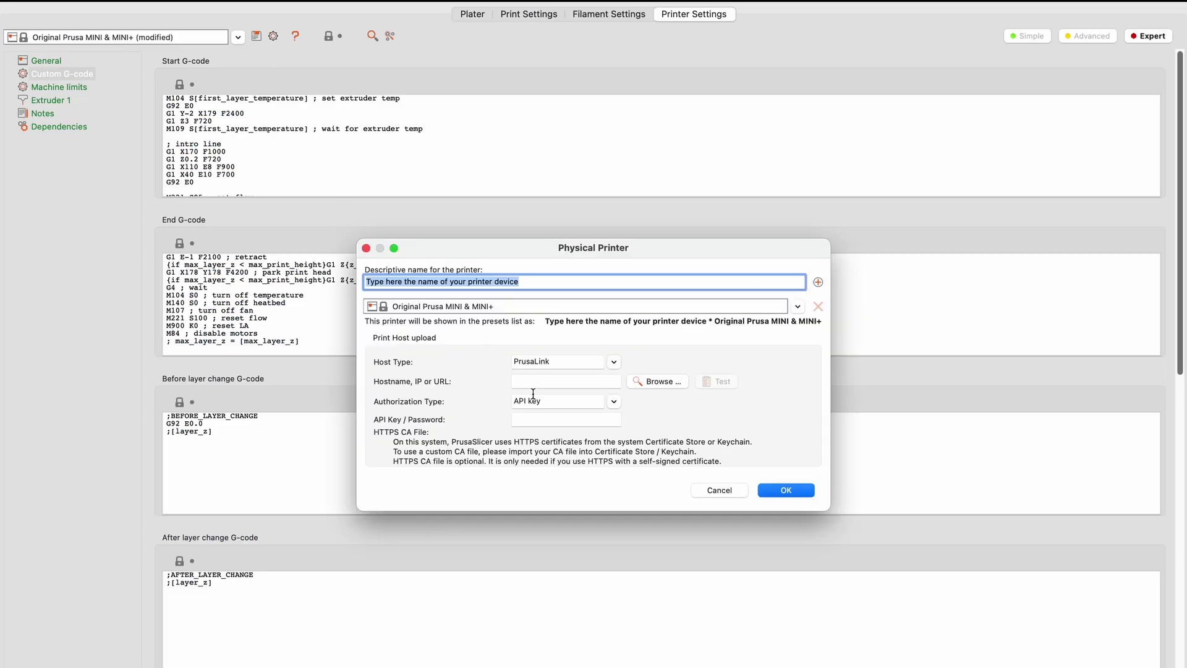
Step: Set PrusaSlicer's host type to OctoPrint and open OctoPrint's Application Keys settings
{"action": "left_click", "coordinate": [559, 360]}
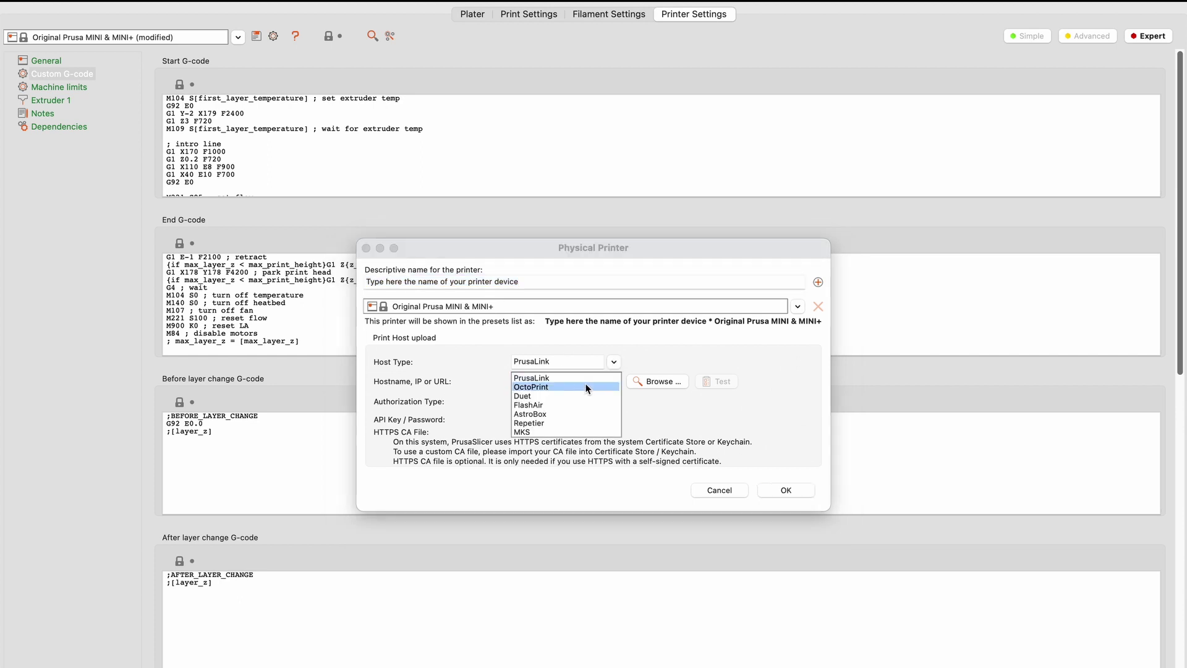
{"action": "left_click", "coordinate": [569, 385]}
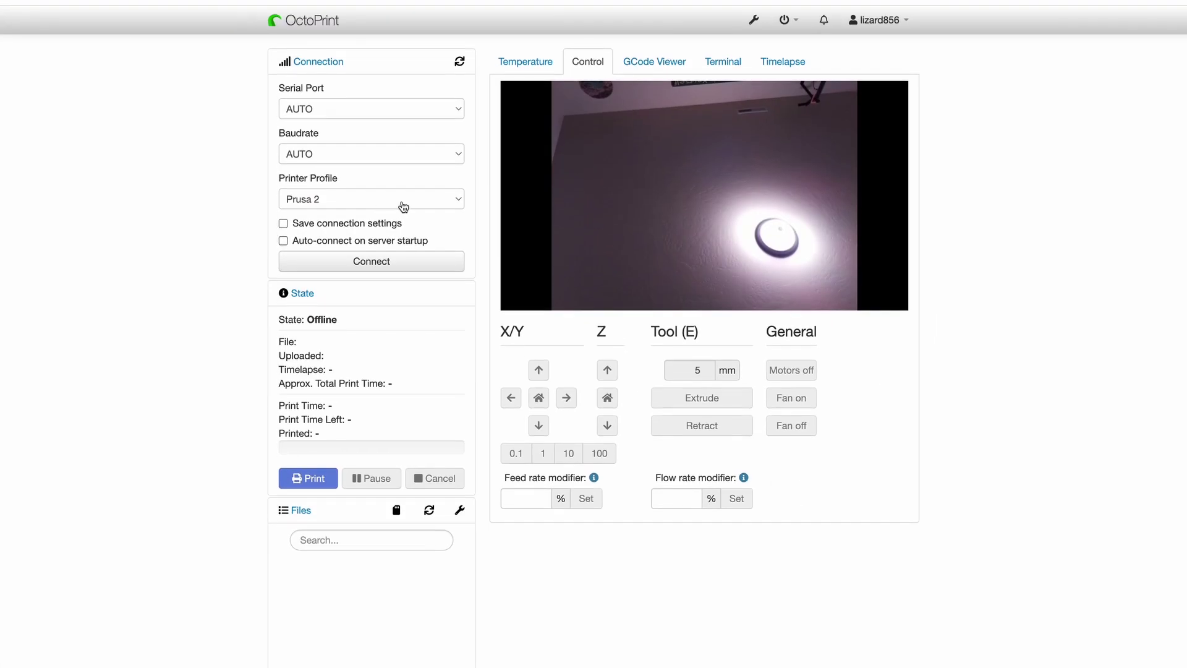
{"action": "left_click", "coordinate": [751, 25]}
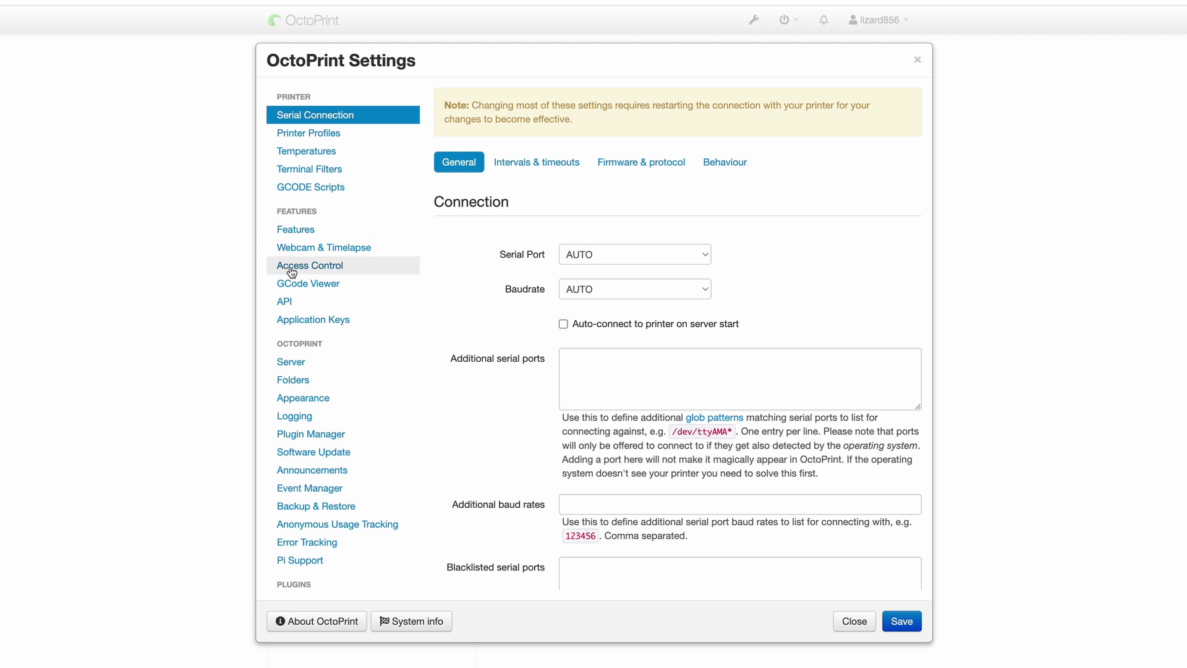
{"action": "left_click", "coordinate": [307, 319]}
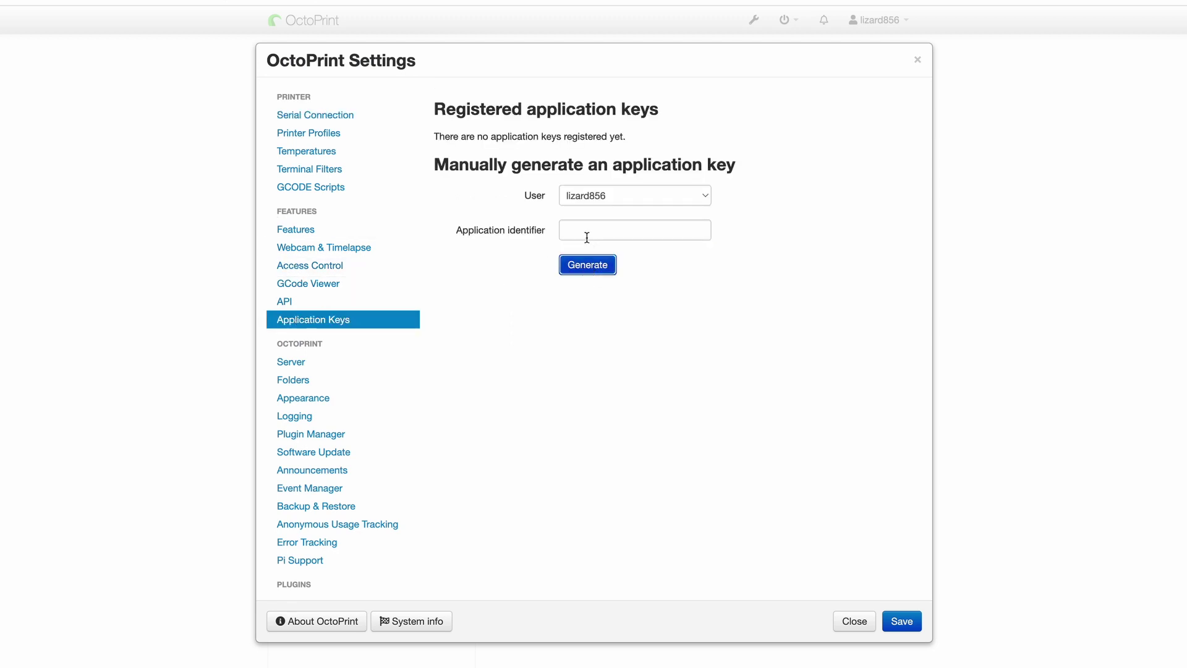
Step: Generate an application key for 'prusaslicer', confirm the physical printer, and bring up Send to printer host
{"action": "type", "text": "prusaslicer"}
{"action": "key", "text": "Return"}
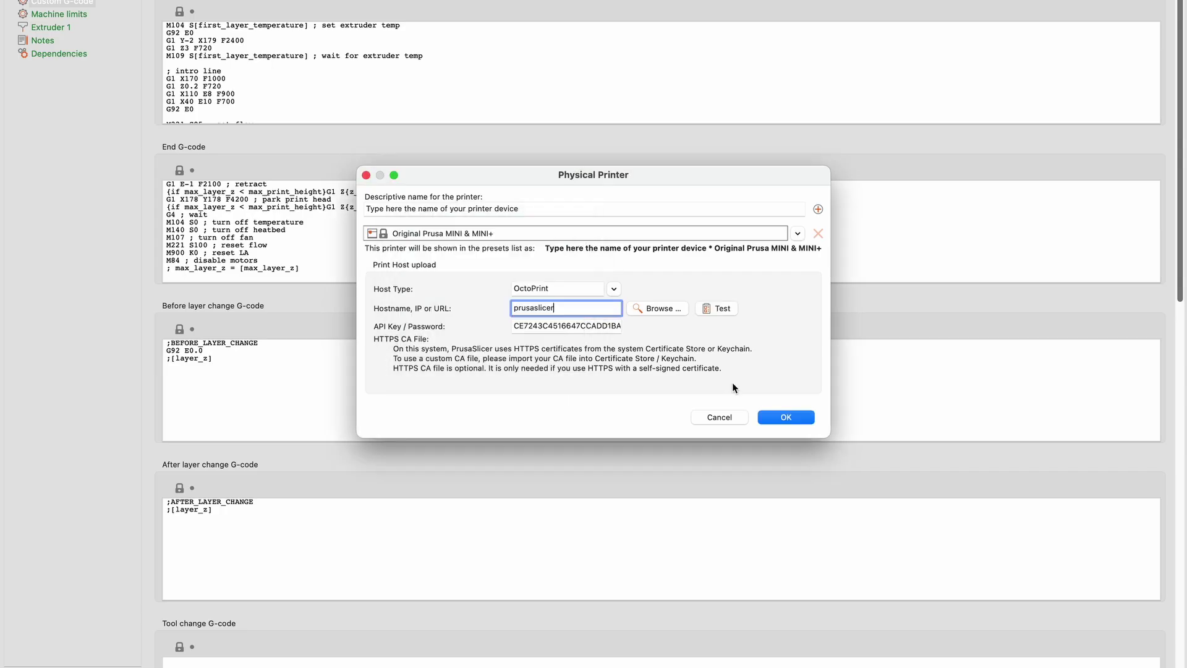
{"action": "key", "text": "shift+Tab"}
{"action": "key", "text": "Return"}
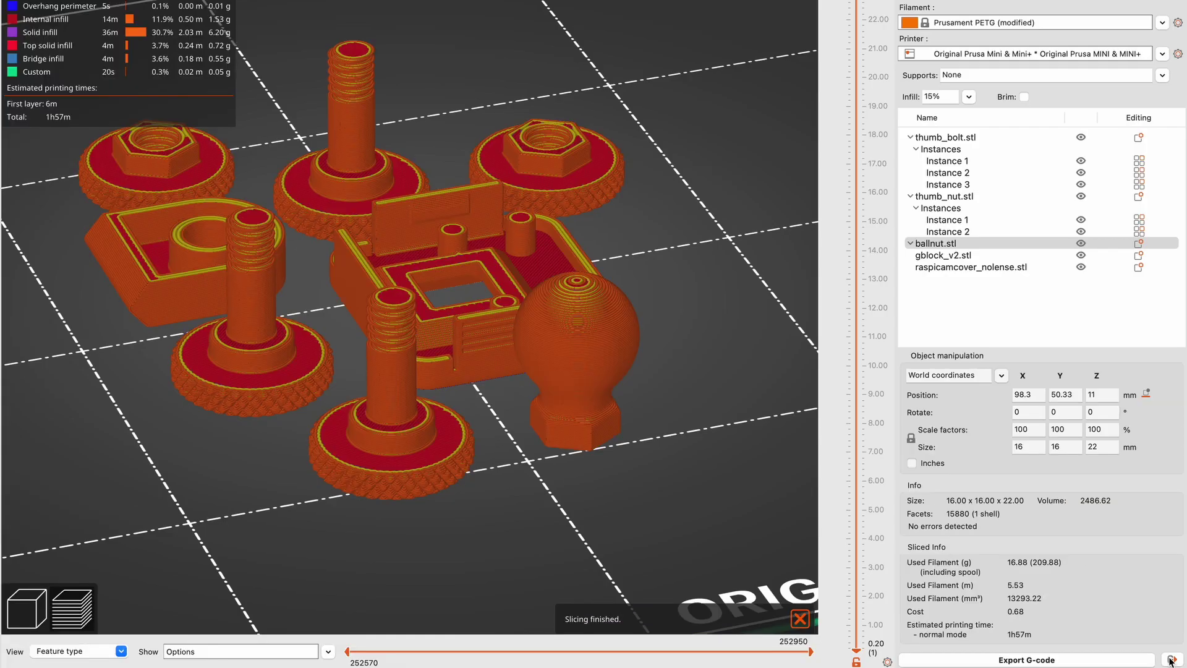
{"action": "left_click", "coordinate": [1172, 660]}
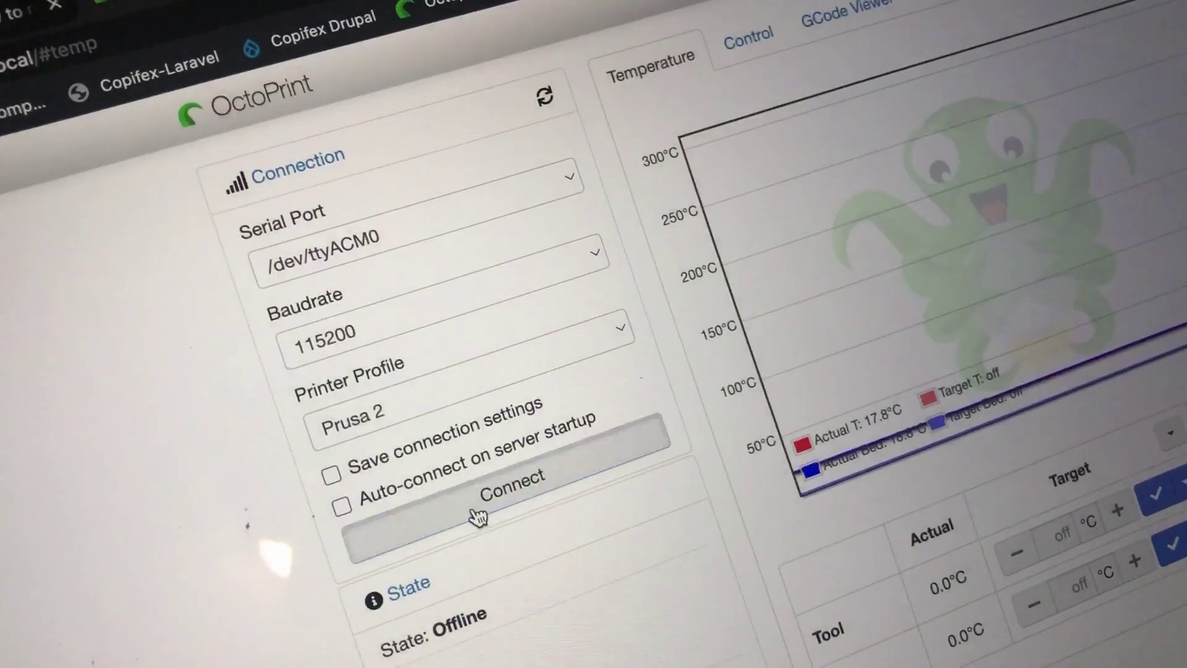
Step: Connect OctoPrint to the printer on /dev/ttyACM0 at 115200 baud
{"action": "left_click", "coordinate": [454, 526]}
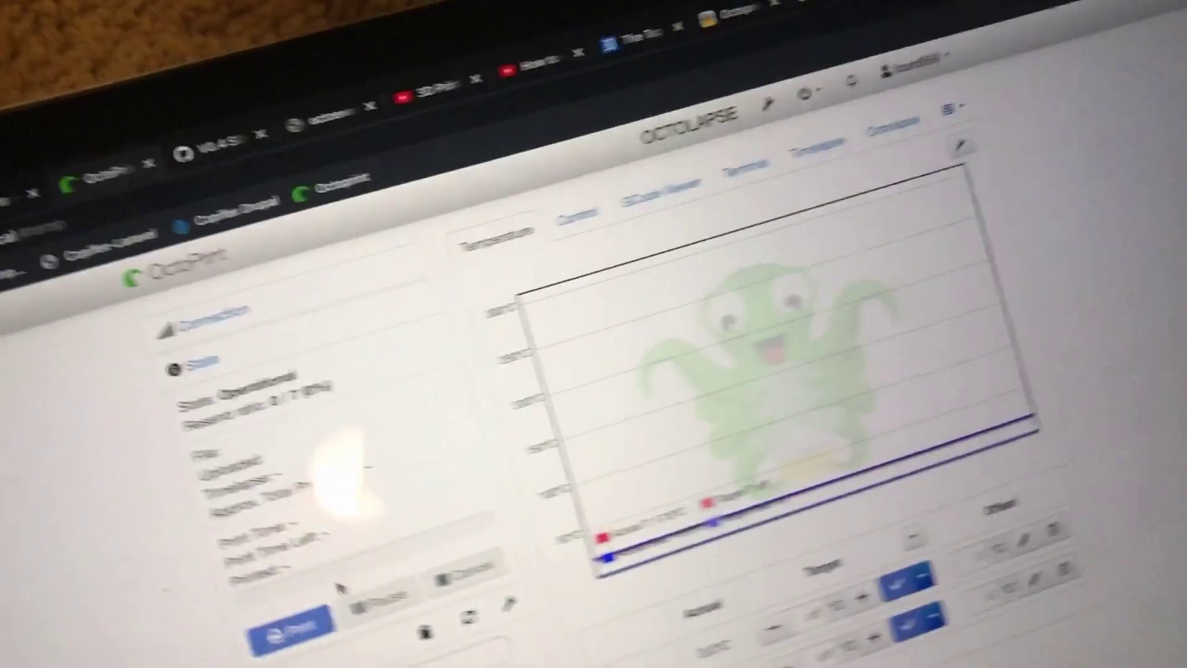